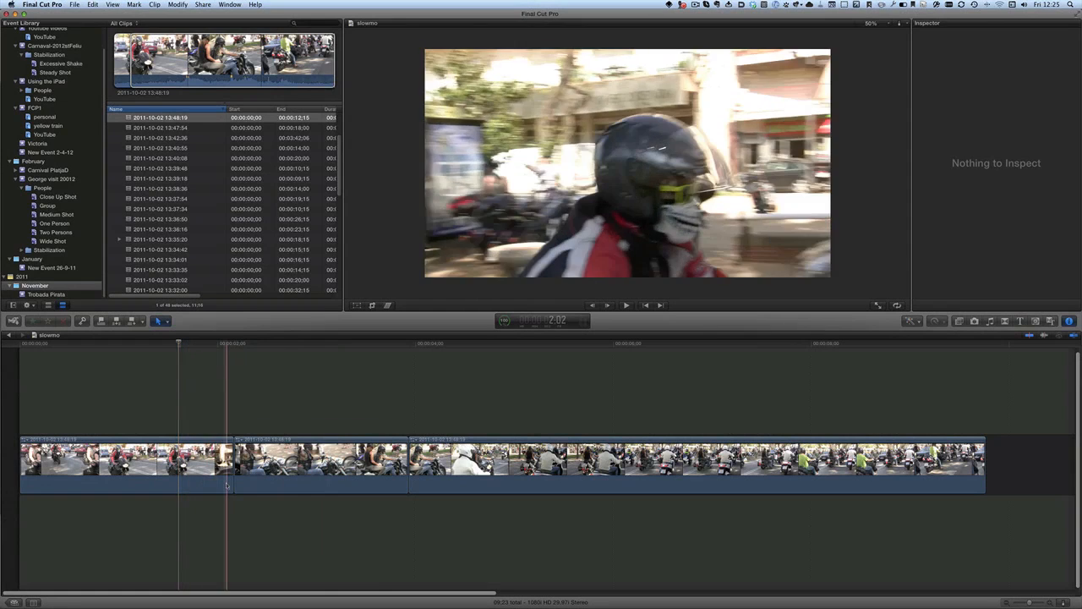
- Slow the middle clip in the timeline to 50% speed
{"action": "left_click", "coordinate": [321, 473]}
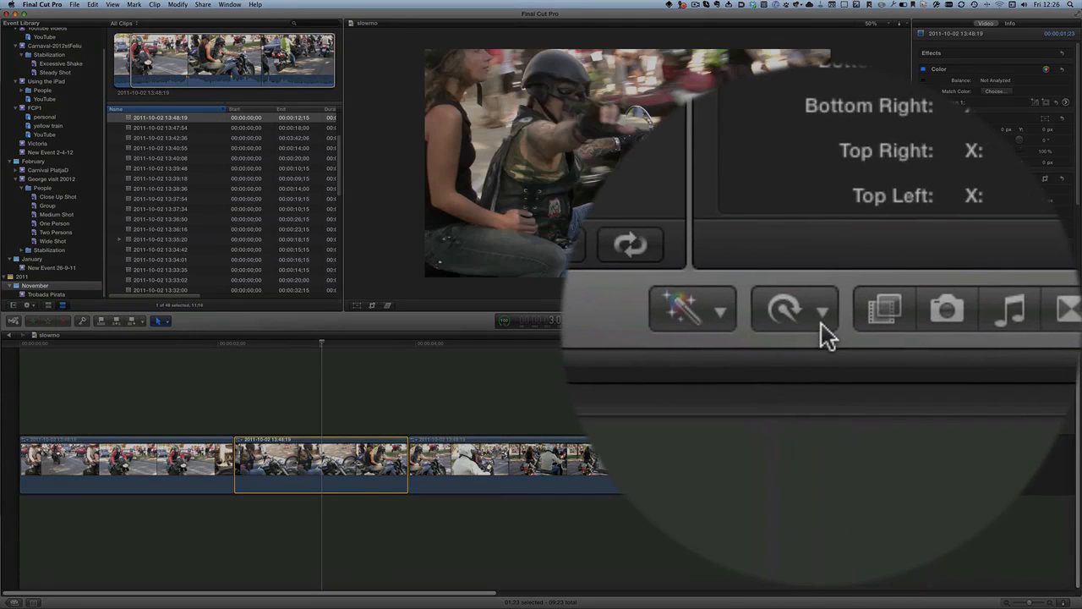
{"action": "left_click", "coordinate": [820, 321]}
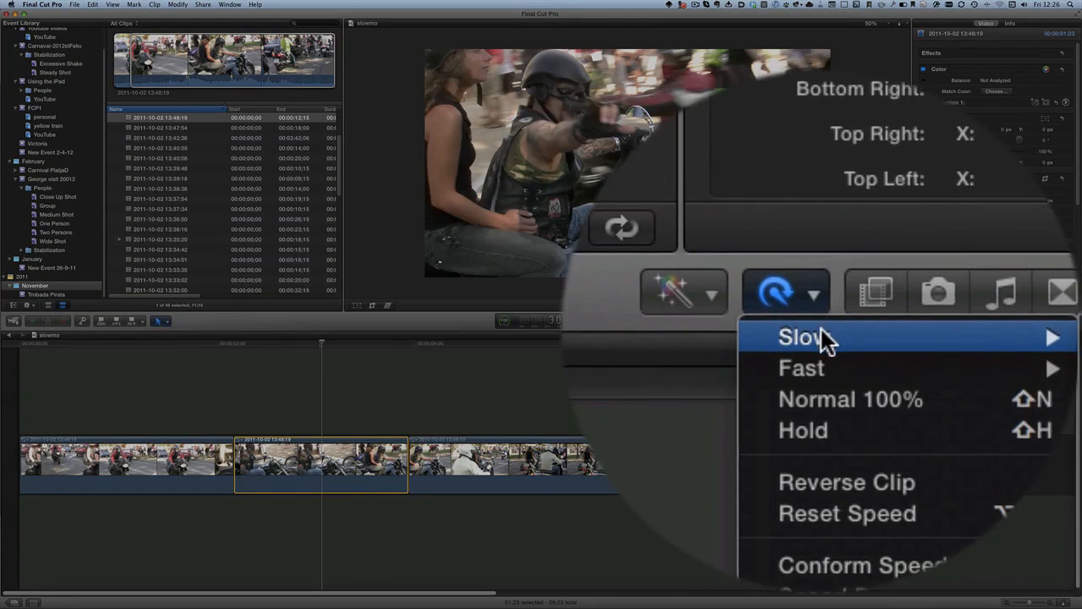
{"action": "mouse_move", "coordinate": [824, 338]}
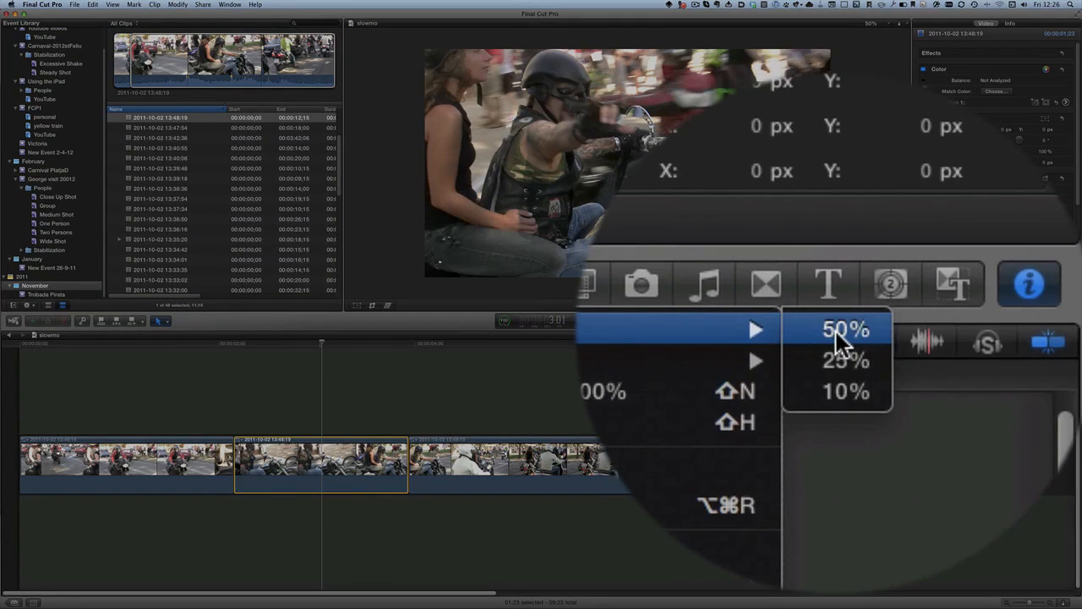
{"action": "left_click", "coordinate": [836, 331]}
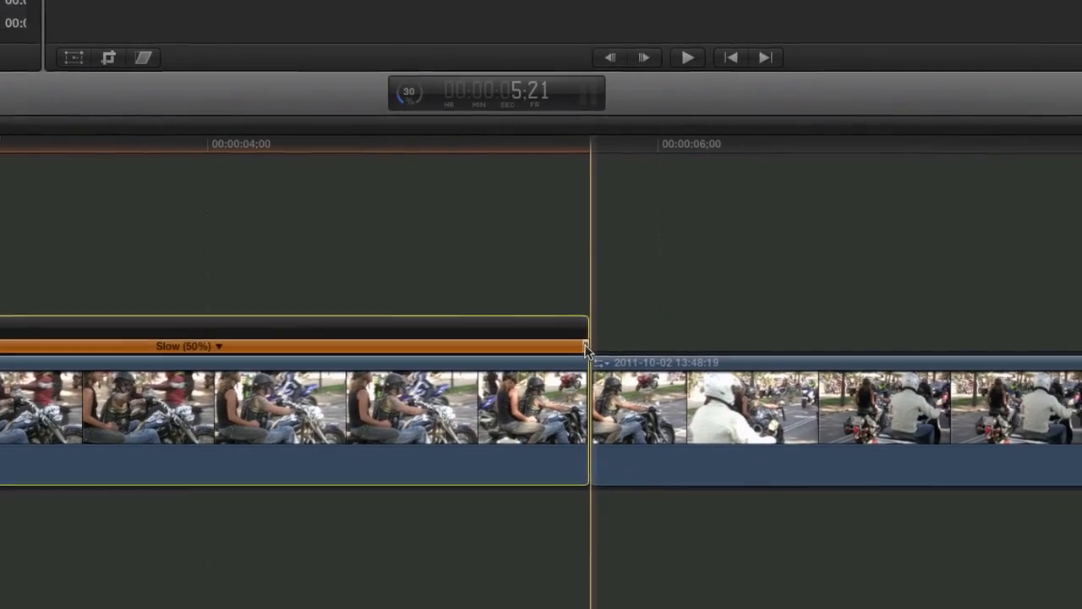
- Retime the middle clip by its retiming handle, trying slow 35% and fast 112% before ending at fast 220%
{"action": "left_click_drag", "start_coordinate": [552, 347], "coordinate": [765, 345]}
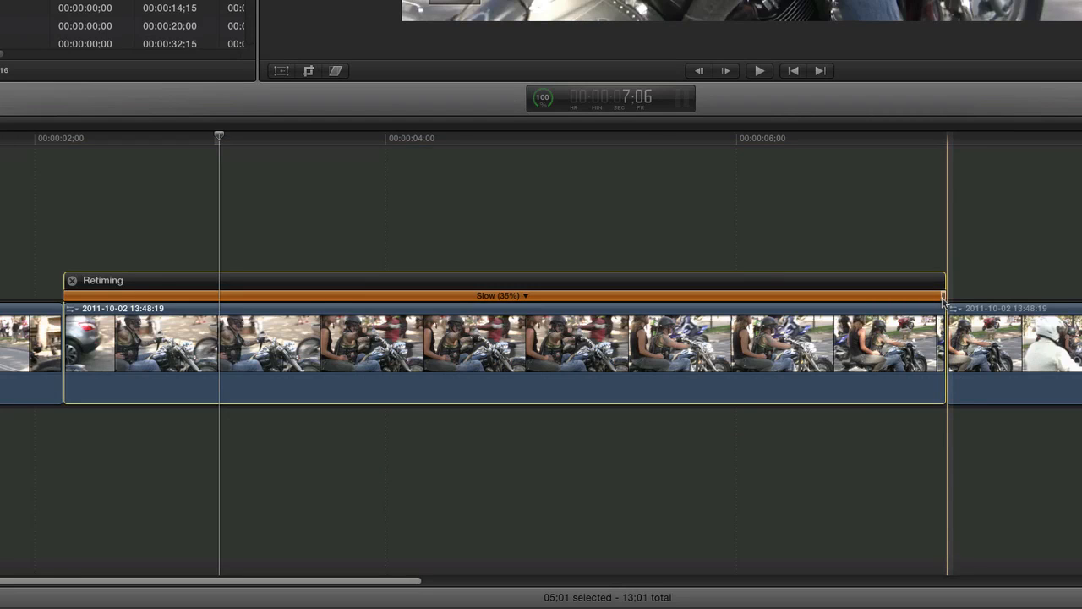
{"action": "left_click_drag", "start_coordinate": [944, 297], "coordinate": [335, 295]}
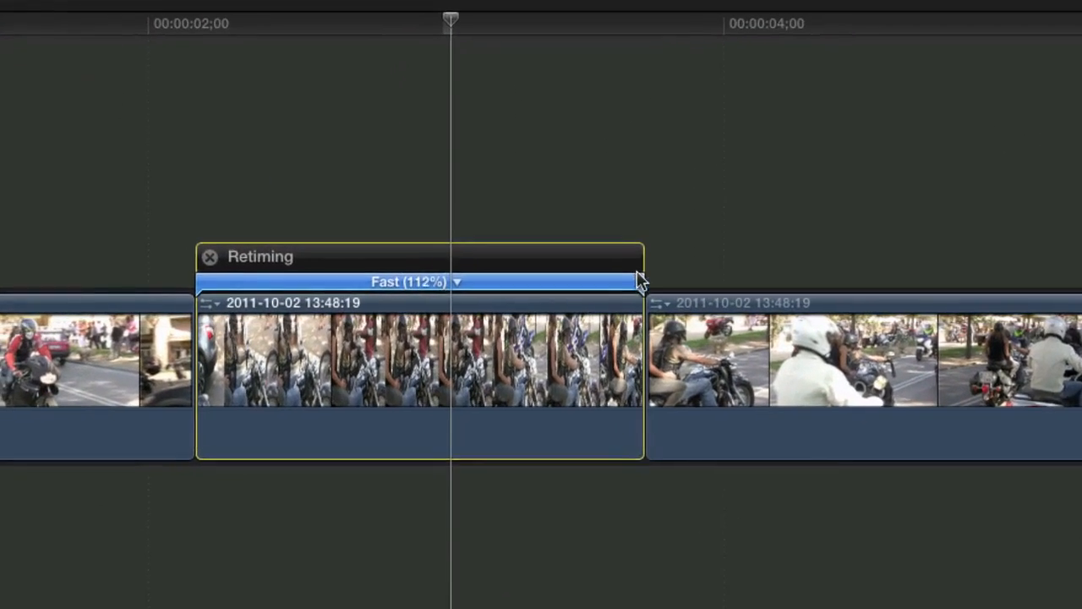
{"action": "left_click_drag", "start_coordinate": [639, 282], "coordinate": [458, 284]}
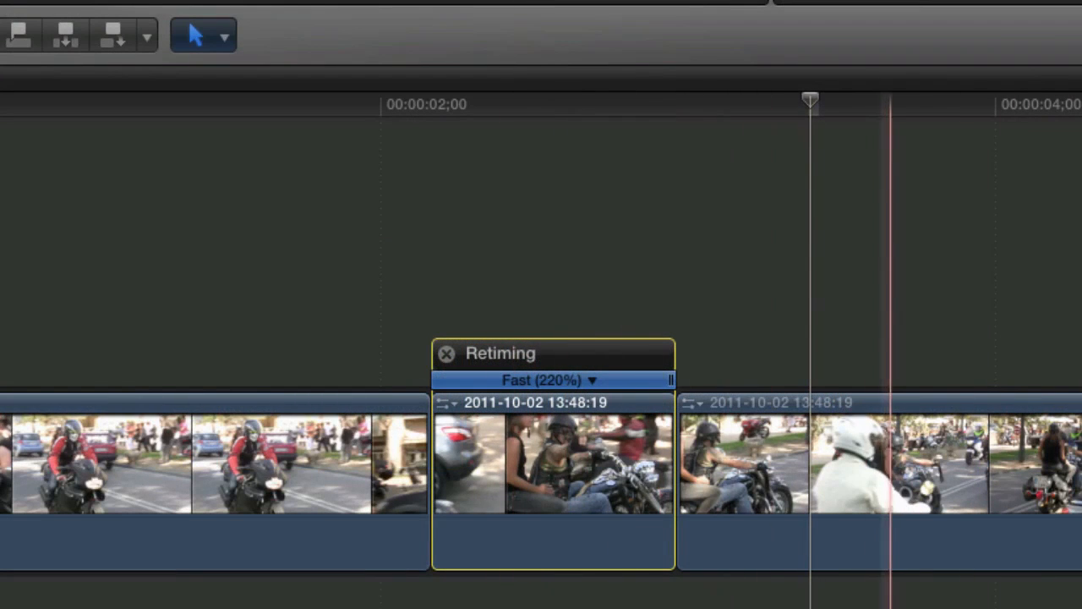
- Mark a range of about 3:06 in the middle of the last clip using Range Selection
{"action": "left_click", "coordinate": [226, 39]}
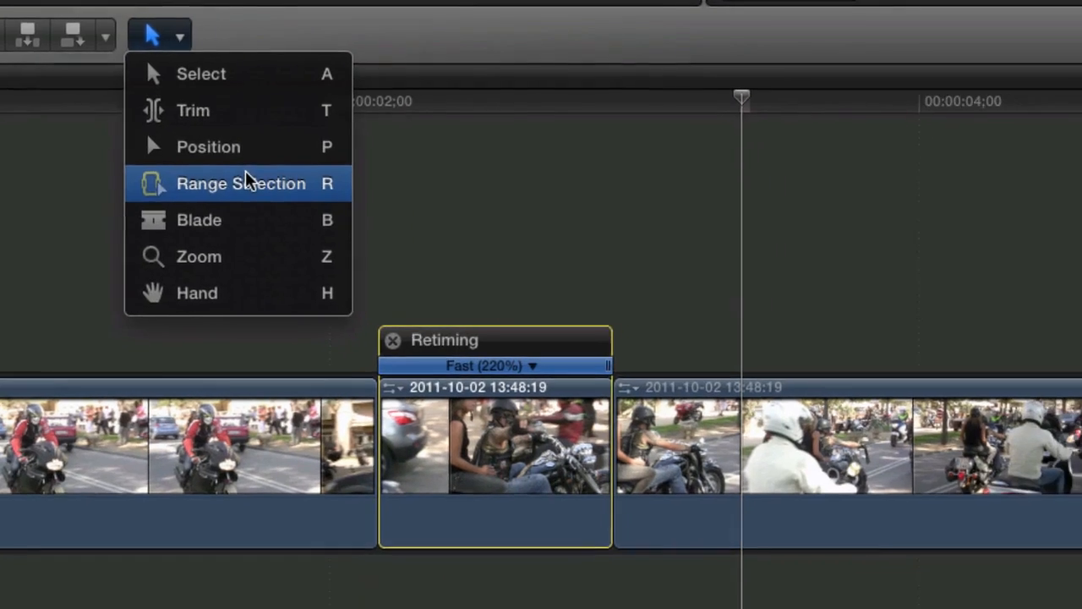
{"action": "left_click", "coordinate": [290, 188]}
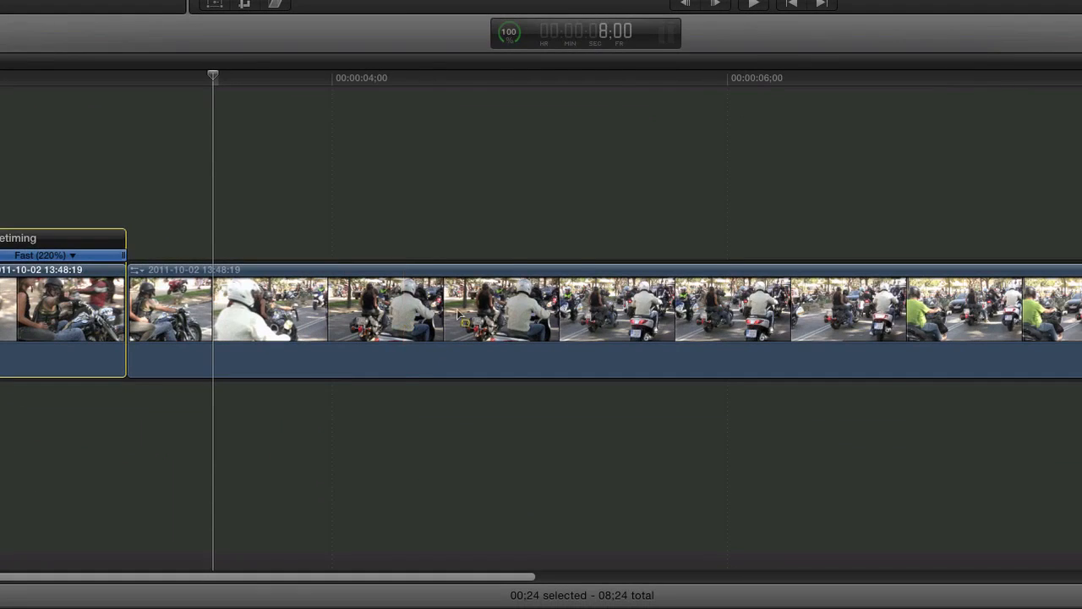
{"action": "left_click_drag", "start_coordinate": [405, 315], "coordinate": [1034, 323]}
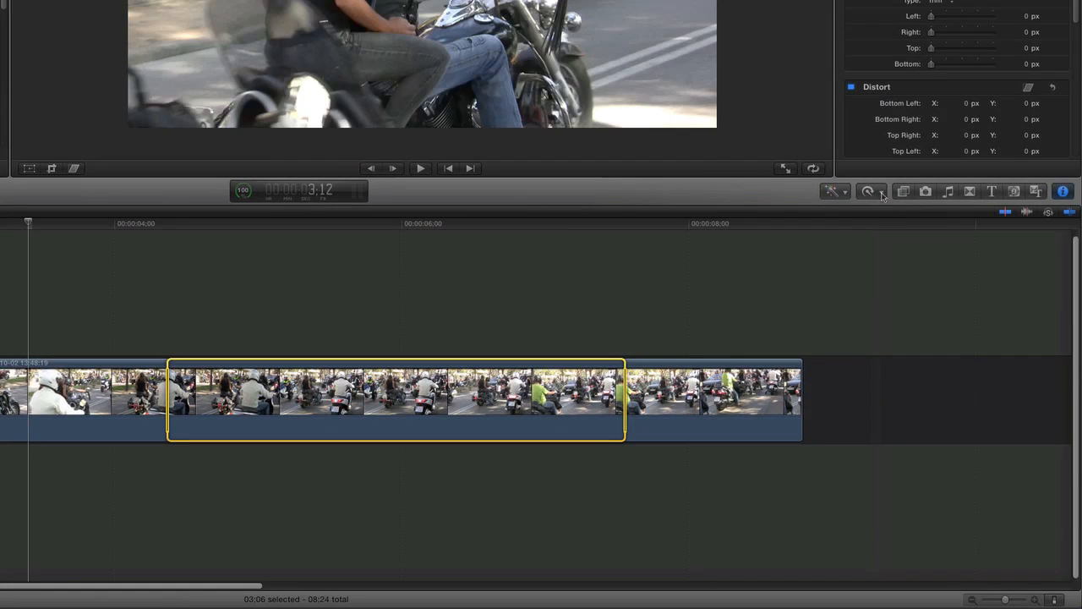
- Try slowing the selected range of the last clip to 10% speed, and undo the change
{"action": "left_click", "coordinate": [882, 193]}
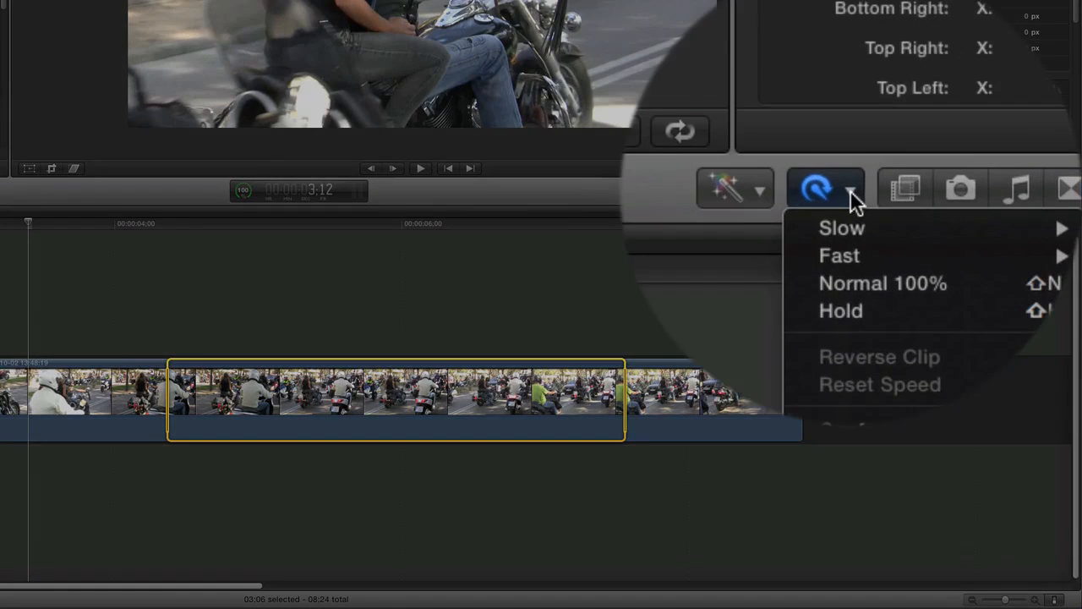
{"action": "mouse_move", "coordinate": [846, 227]}
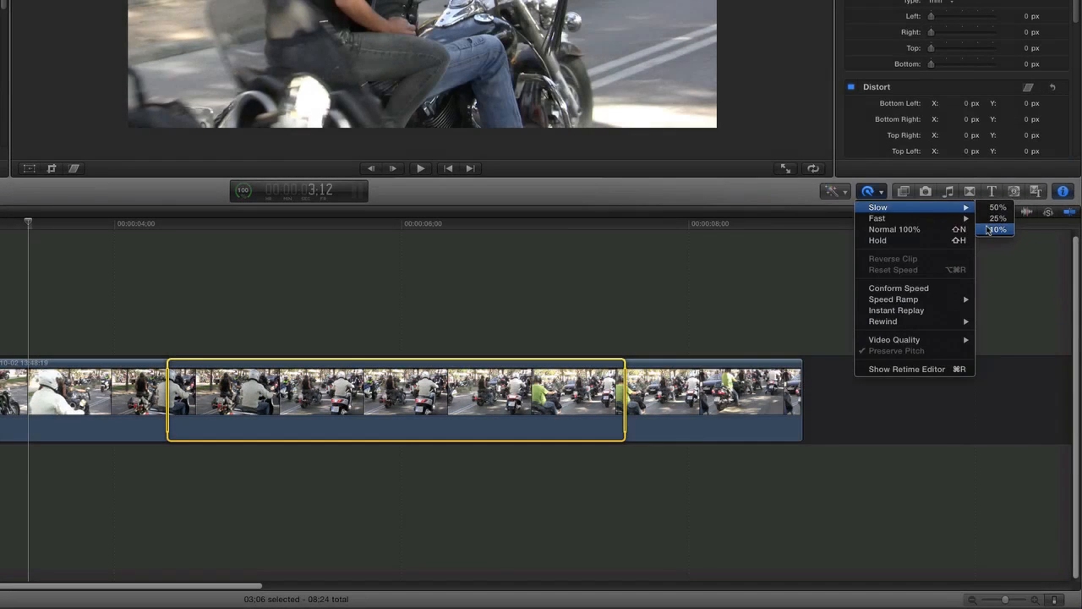
{"action": "left_click", "coordinate": [994, 229]}
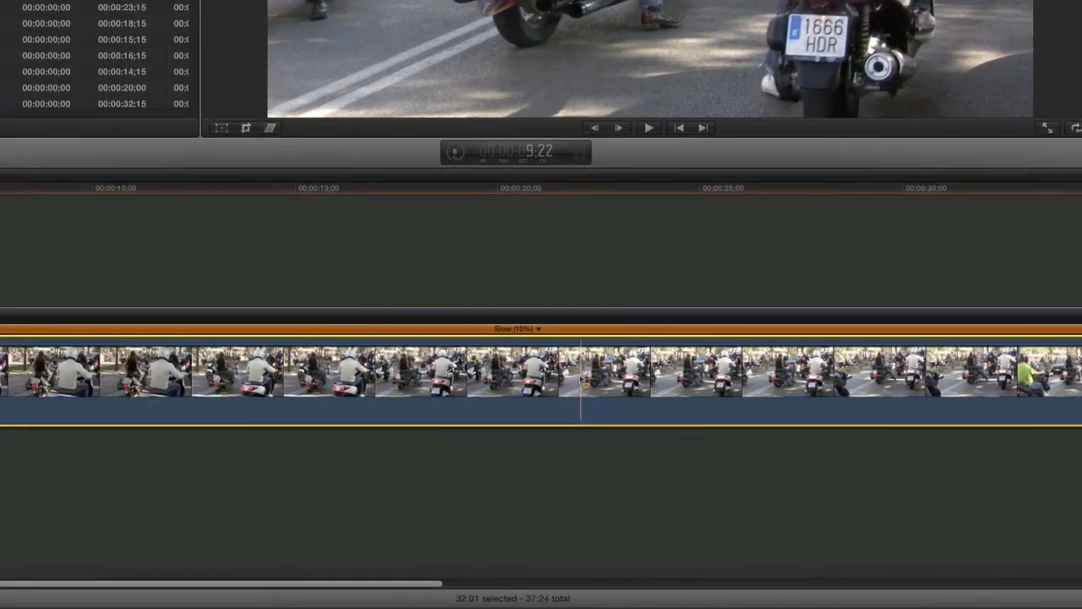
{"action": "key", "text": "super+z"}
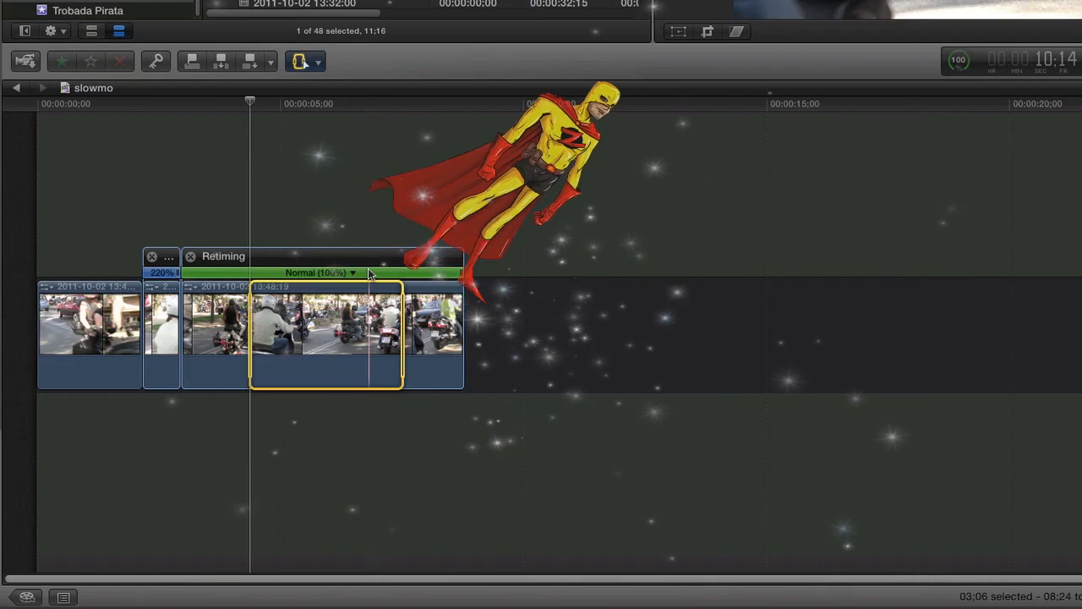
- Hide the last clip's retime editor, fit the project in the timeline, and apply a Speed Ramp to 0% to the selected range
{"action": "key", "text": "super+r"}
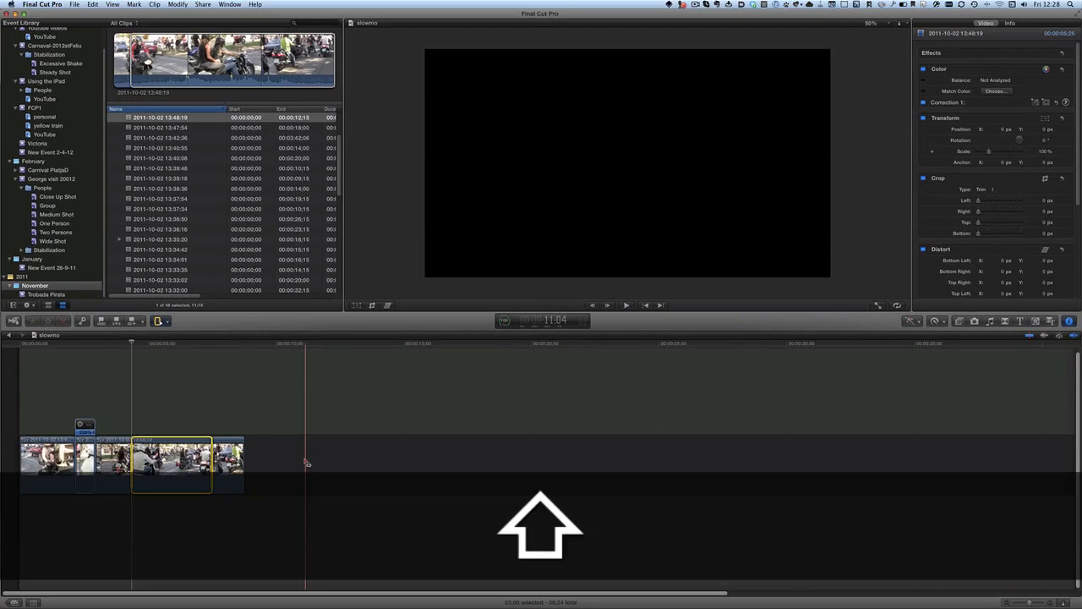
{"action": "key", "text": "shift+z"}
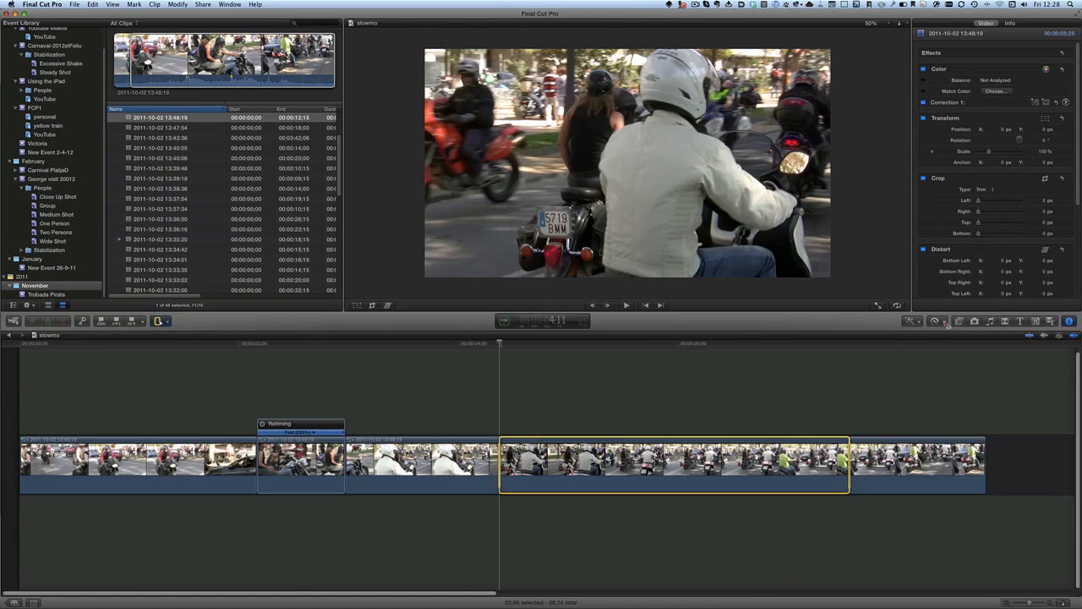
{"action": "left_click", "coordinate": [944, 321]}
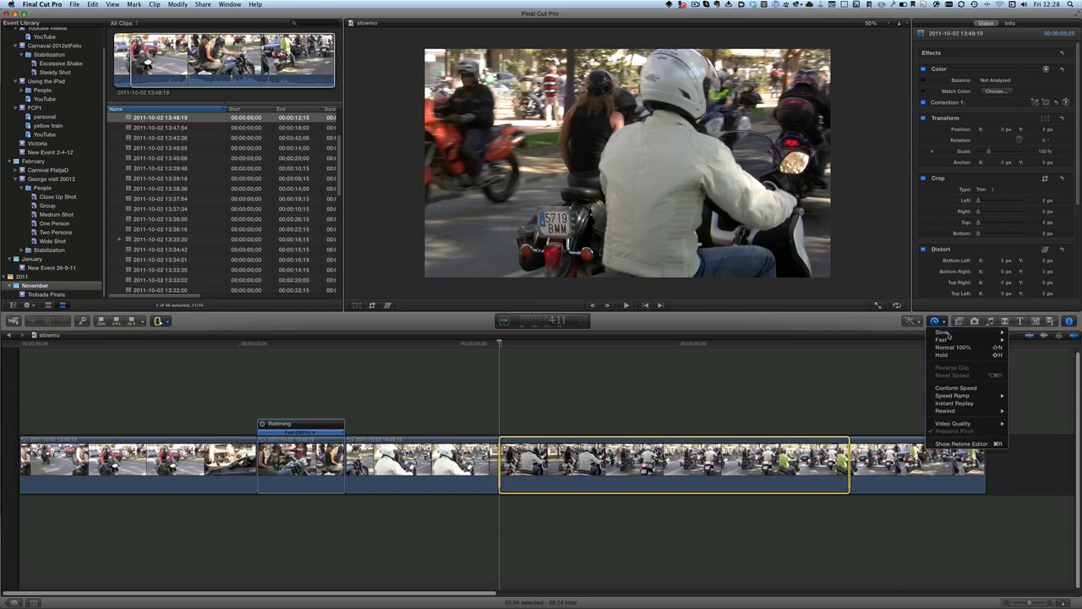
{"action": "mouse_move", "coordinate": [974, 396]}
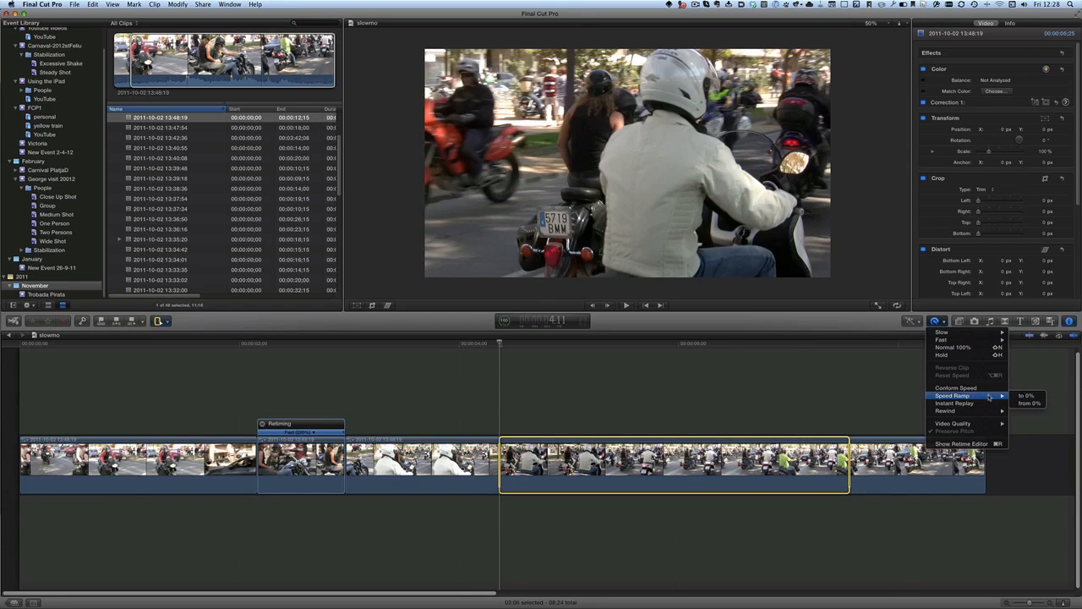
{"action": "left_click", "coordinate": [1025, 395]}
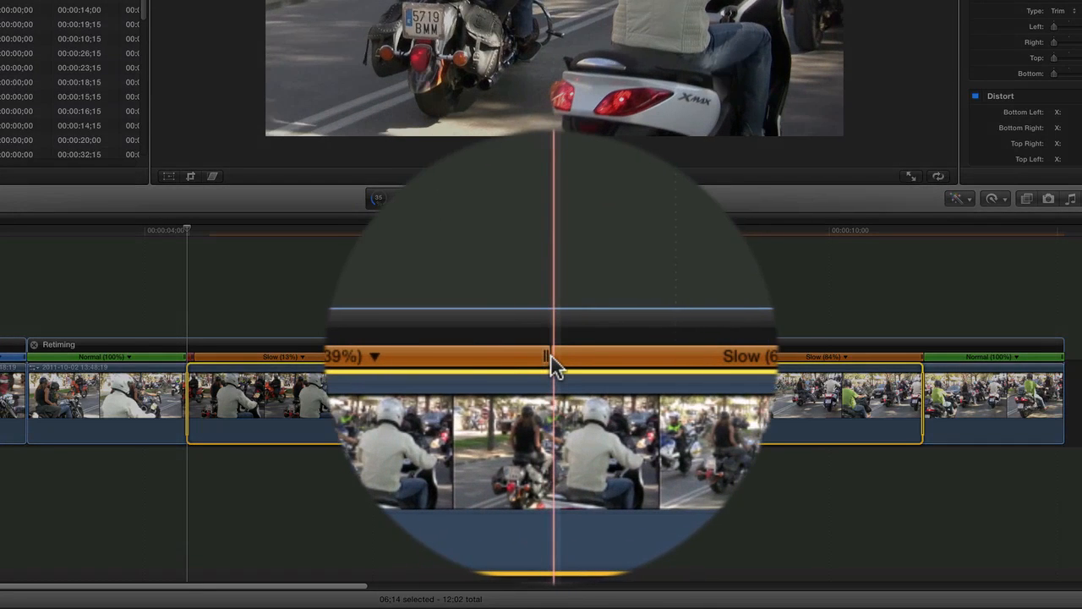
- Raise the 39% segment of the speed ramp to 91% speed by shortening it
{"action": "left_click_drag", "start_coordinate": [547, 356], "coordinate": [458, 358]}
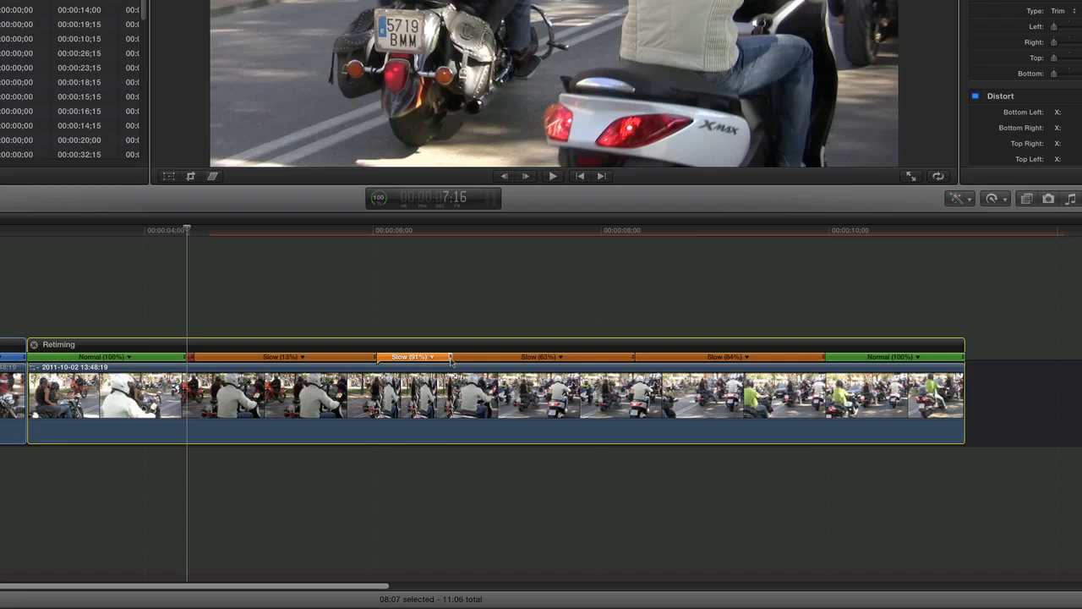
{"action": "left_click_drag", "start_coordinate": [450, 358], "coordinate": [451, 359]}
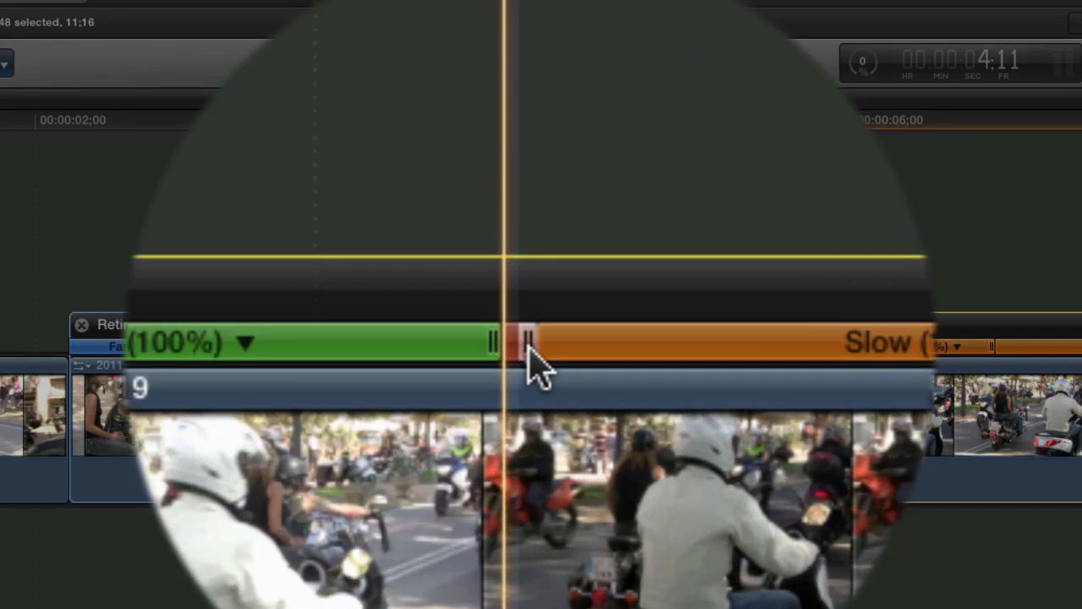
- Lengthen the short 0% segment at the start of the slowed range and play back the result
{"action": "left_click_drag", "start_coordinate": [527, 346], "coordinate": [551, 347]}
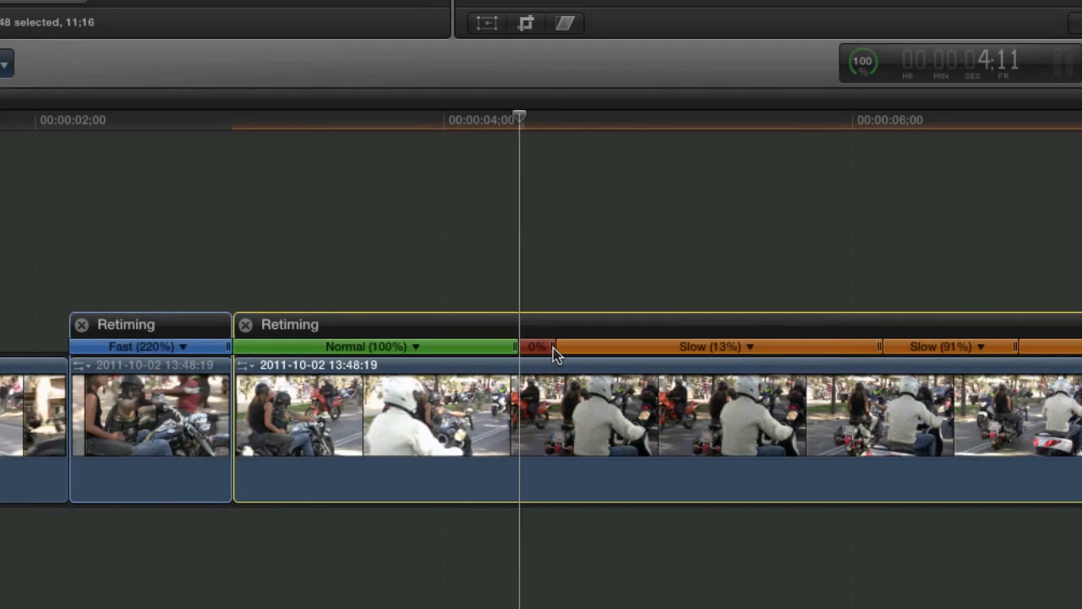
{"action": "key", "text": "space"}
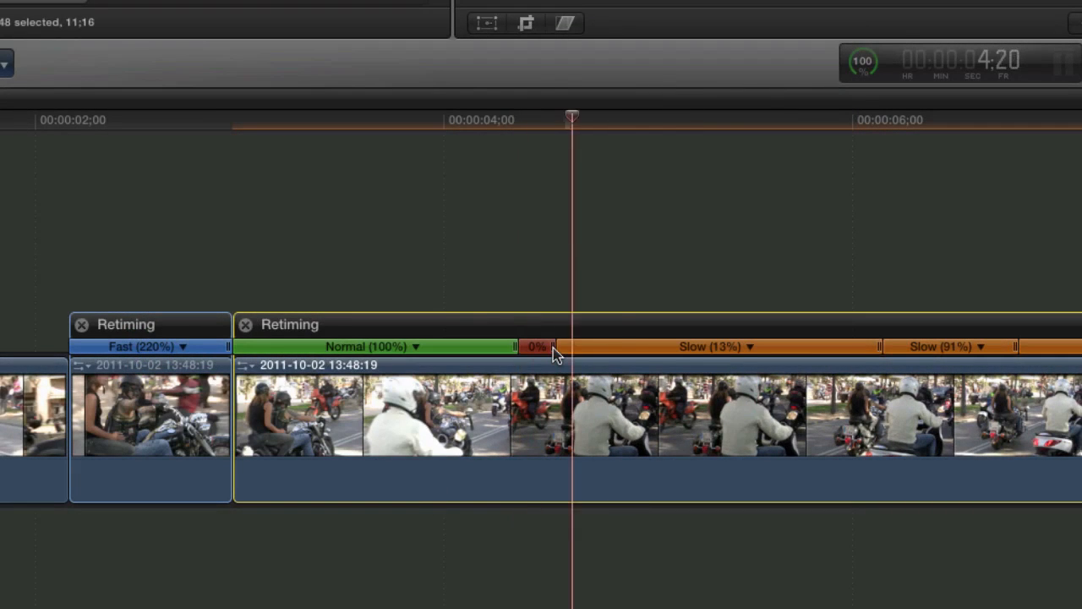
{"action": "key", "text": "space"}
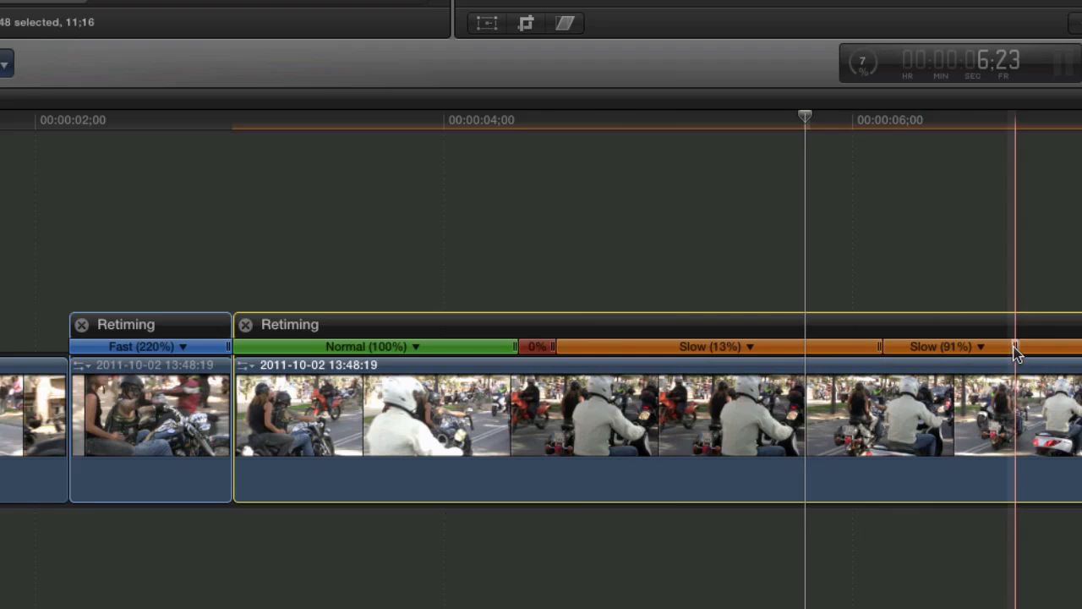
- Shorten the 91% segment until it runs faster than normal speed, and play back the speed ramp
{"action": "left_click_drag", "start_coordinate": [1015, 349], "coordinate": [927, 355]}
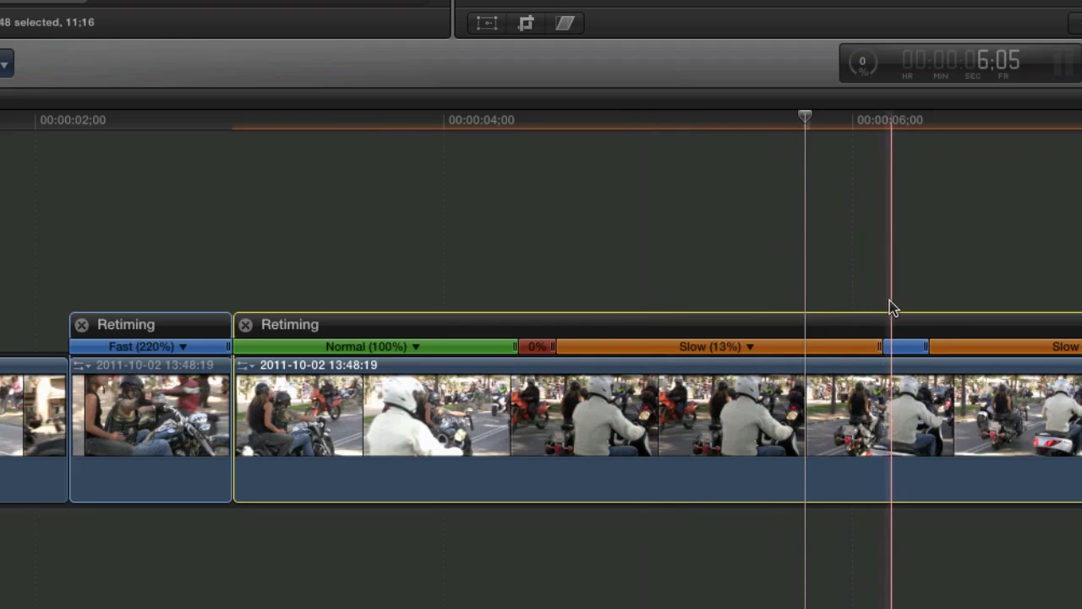
{"action": "left_click", "coordinate": [618, 127]}
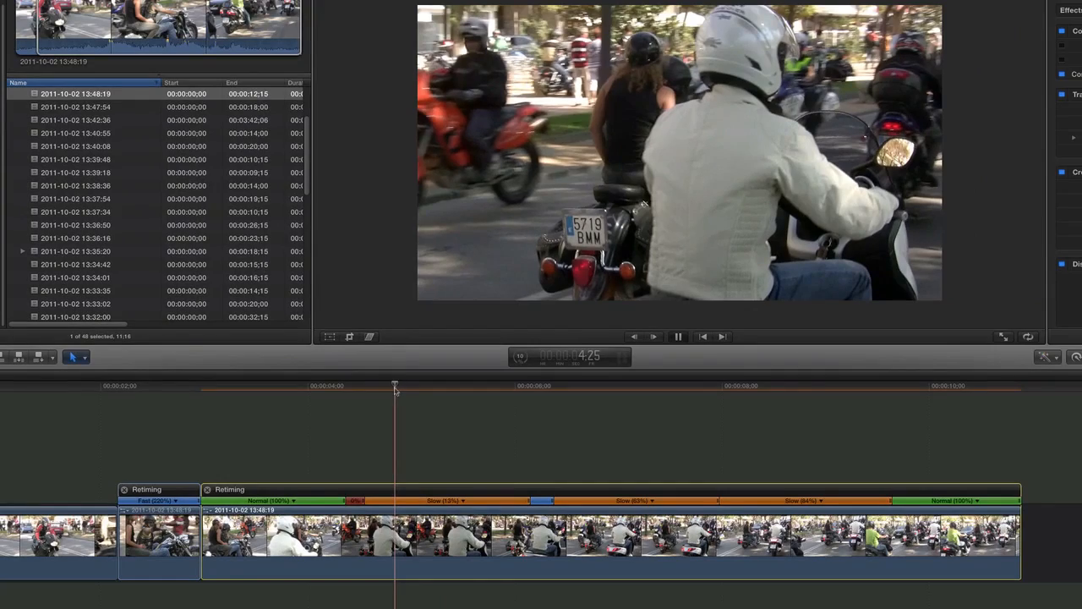
{"action": "key", "text": "space"}
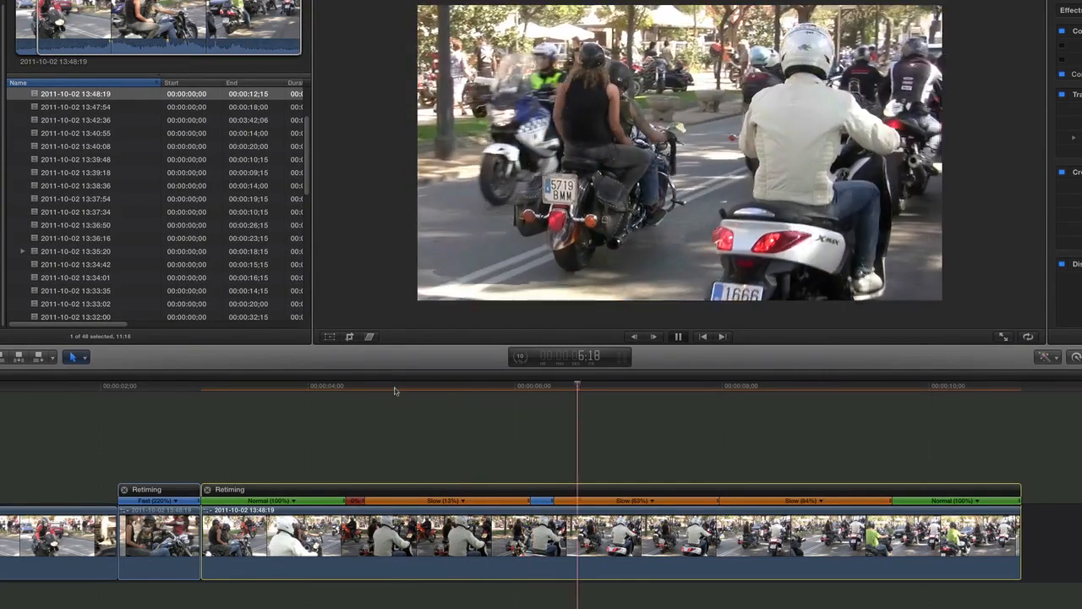
{"action": "key", "text": "space"}
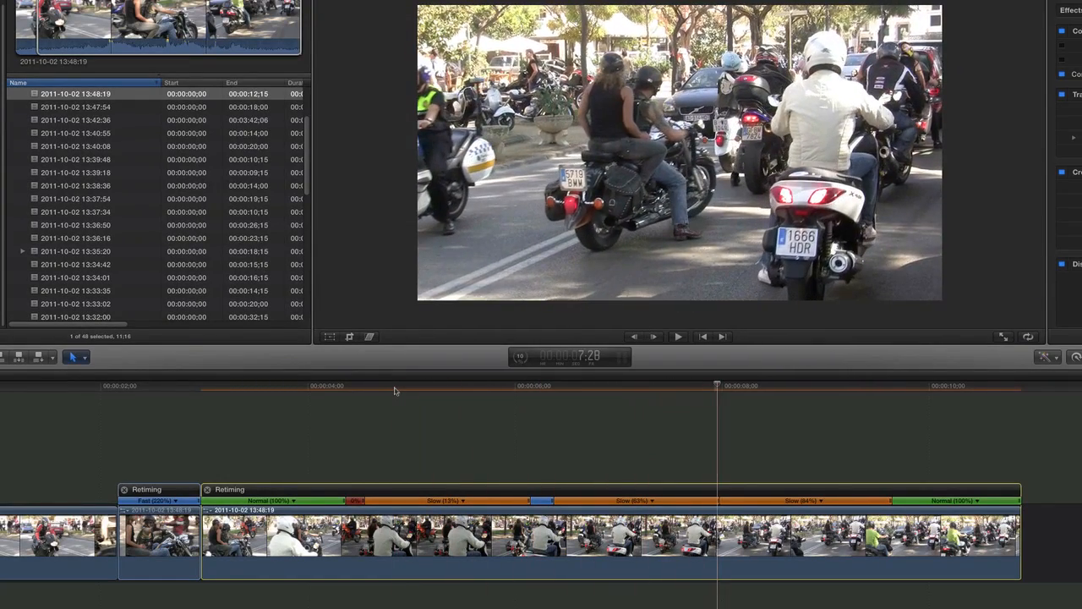
{"action": "key", "text": "space"}
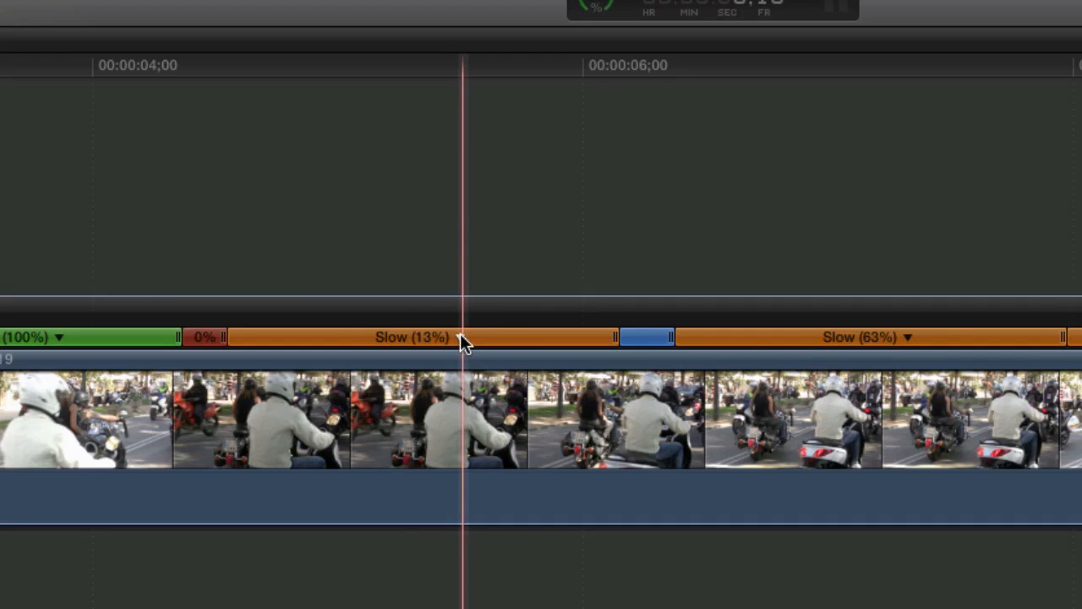
- Change the end source frame of the Slow (13%) segment to an earlier frame, shortening the segment
{"action": "left_click", "coordinate": [459, 337]}
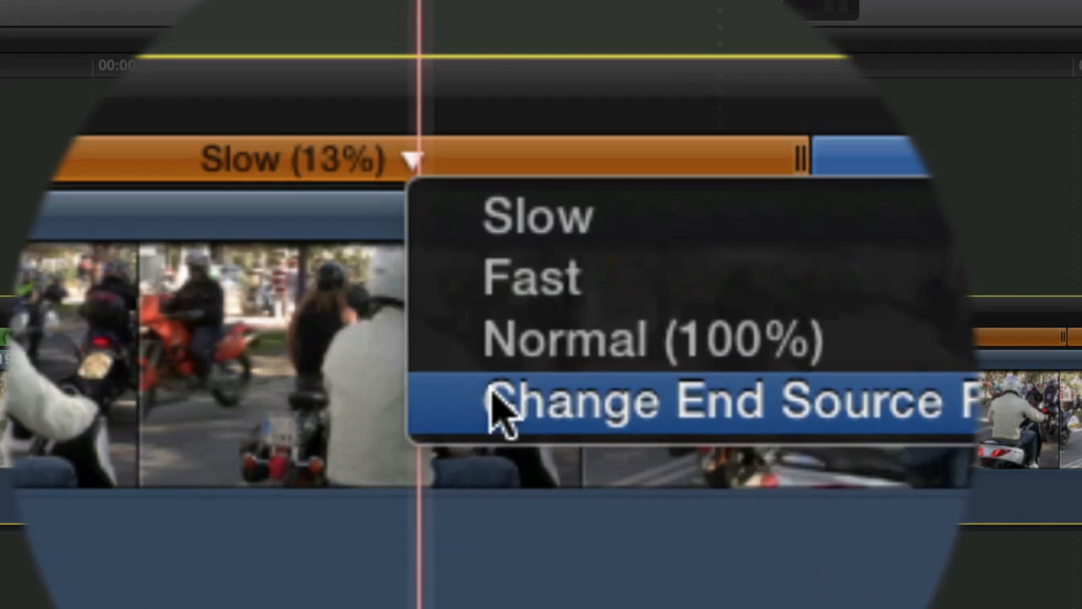
{"action": "left_click", "coordinate": [495, 437]}
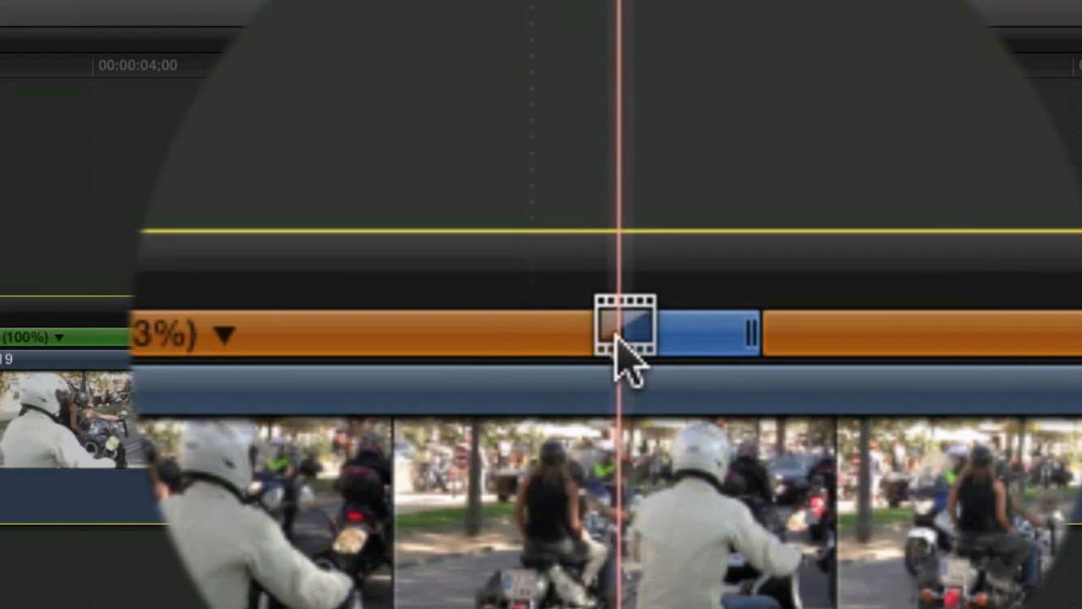
{"action": "left_click_drag", "start_coordinate": [618, 335], "coordinate": [504, 333]}
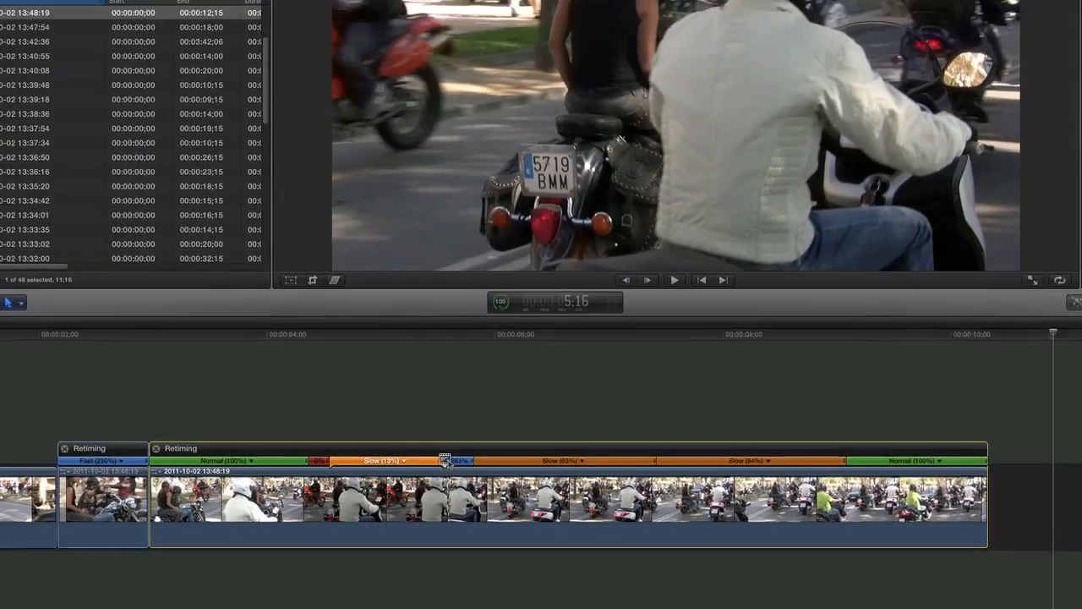
{"action": "left_click_drag", "start_coordinate": [444, 461], "coordinate": [560, 463]}
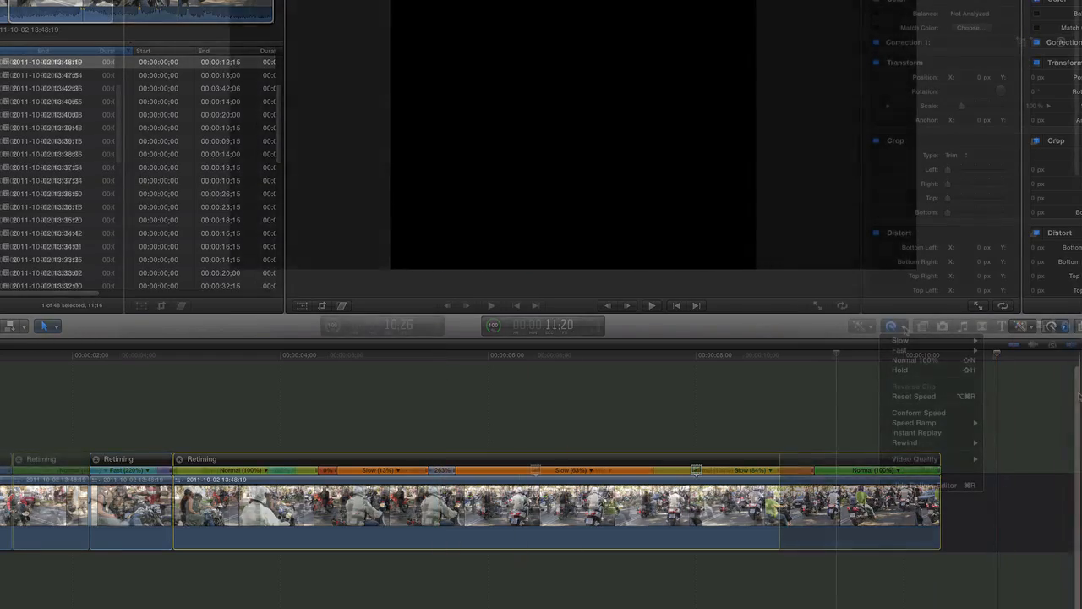
- Set the retimed last clip's video quality to Optical Flow
{"action": "mouse_move", "coordinate": [918, 458]}
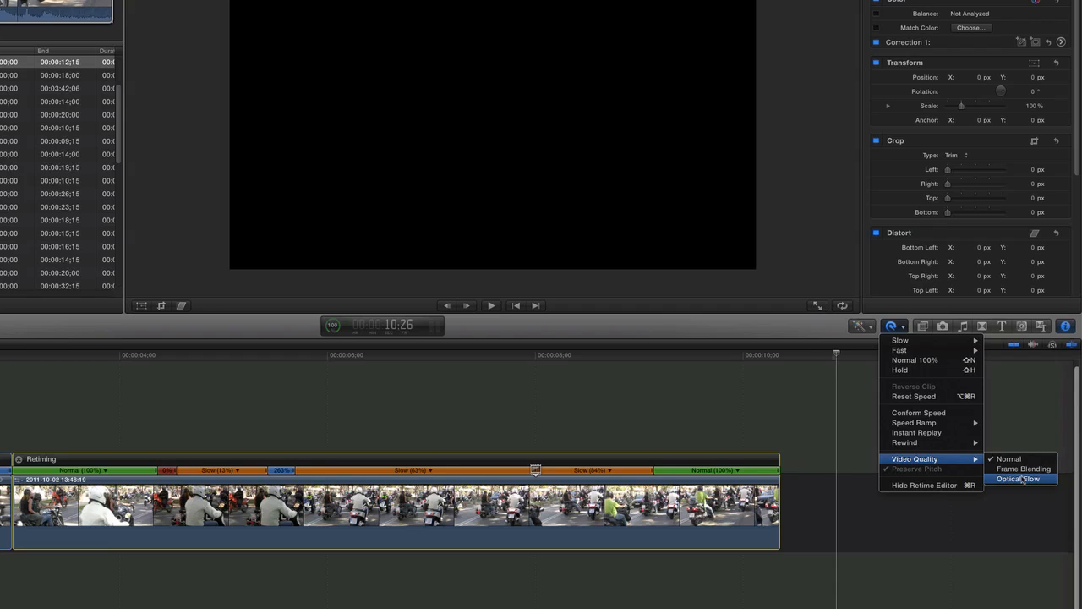
{"action": "left_click", "coordinate": [1021, 478]}
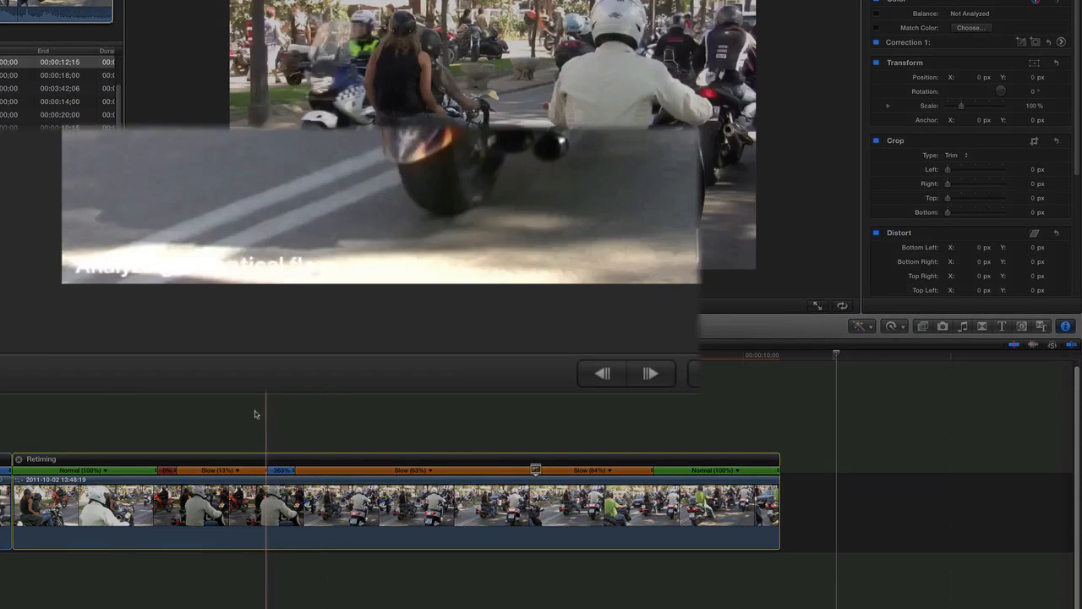